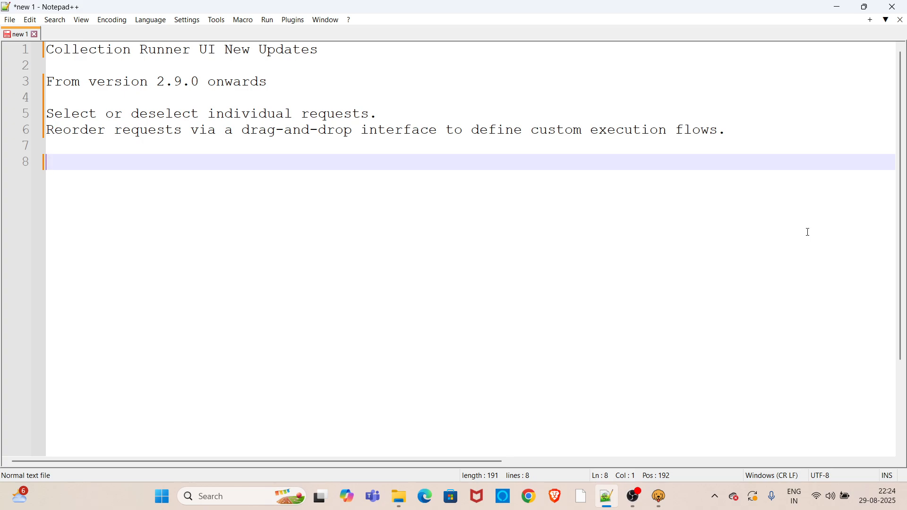
{"action": "left_click_drag", "start_coordinate": [832, 131], "coordinate": [1, 113]}
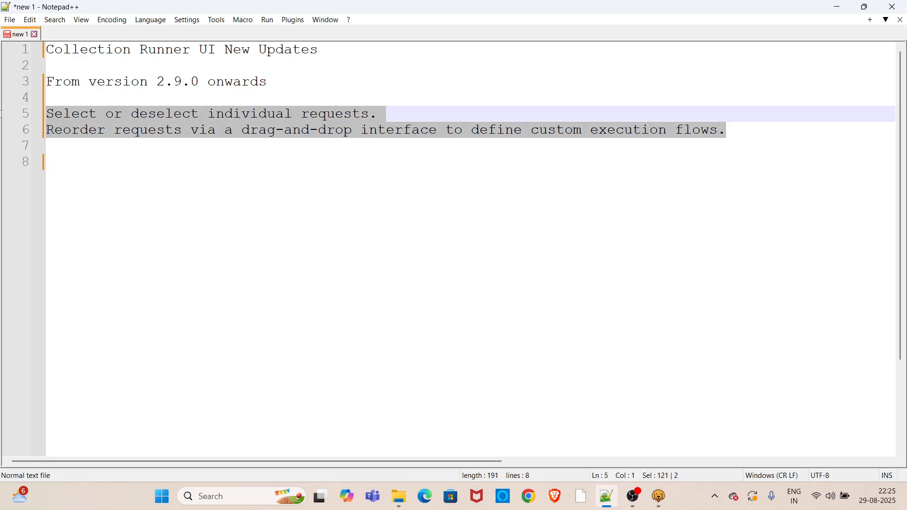
{"action": "left_click", "coordinate": [241, 190]}
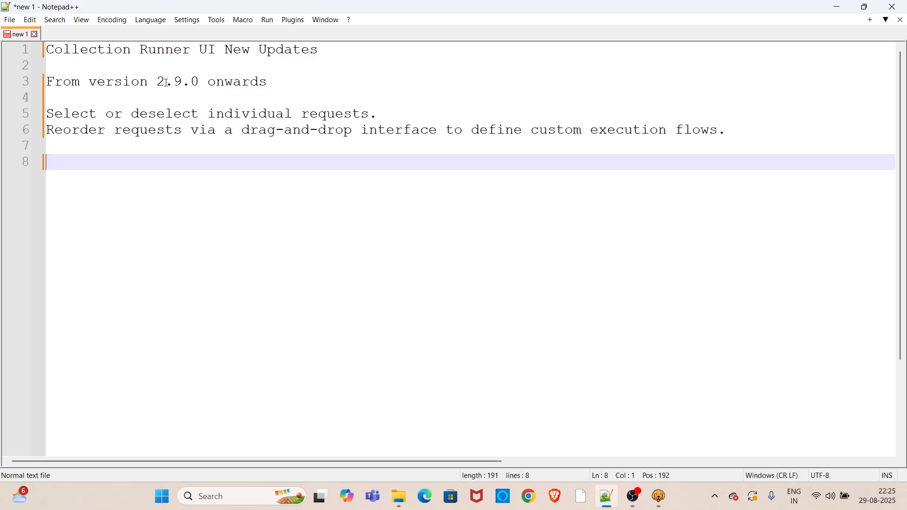
{"action": "left_click", "coordinate": [751, 130]}
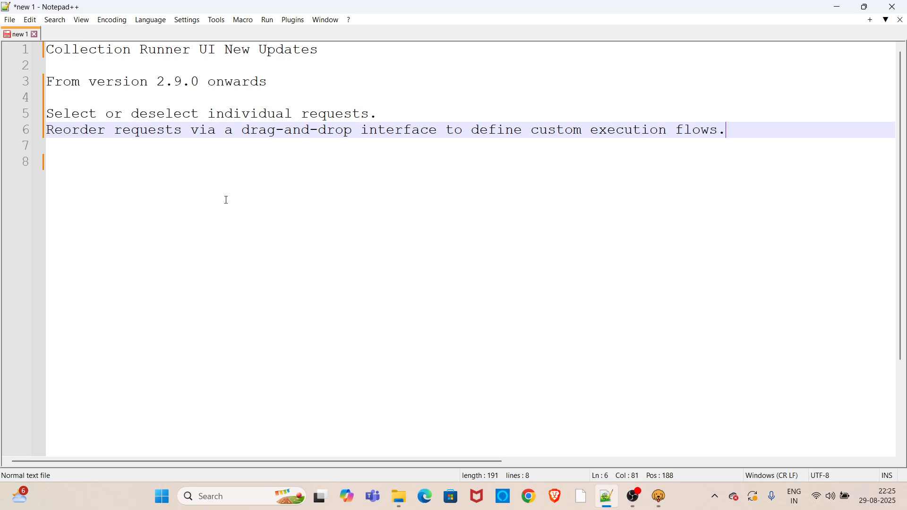
Step: Switch to Bruno, open the runner for the Reqres collection and enable configuring which requests to run
{"action": "left_click", "coordinate": [662, 502]}
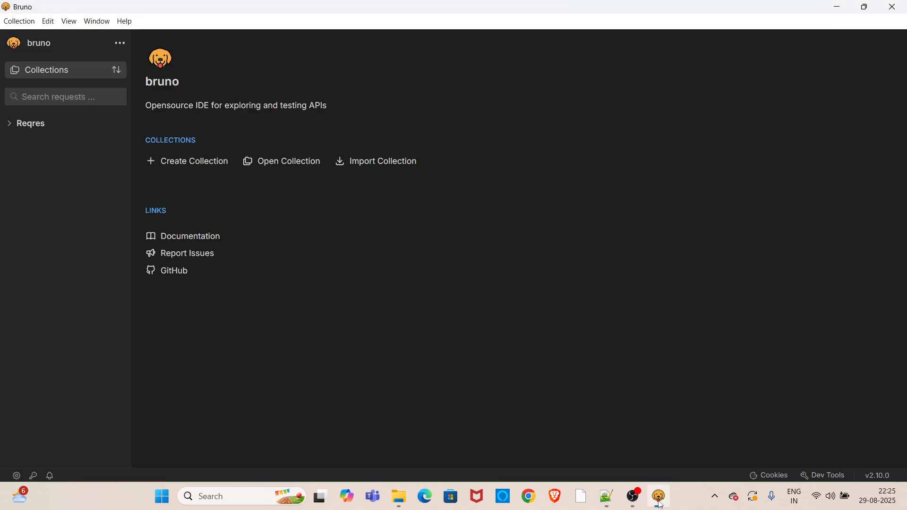
{"action": "left_click", "coordinate": [10, 125]}
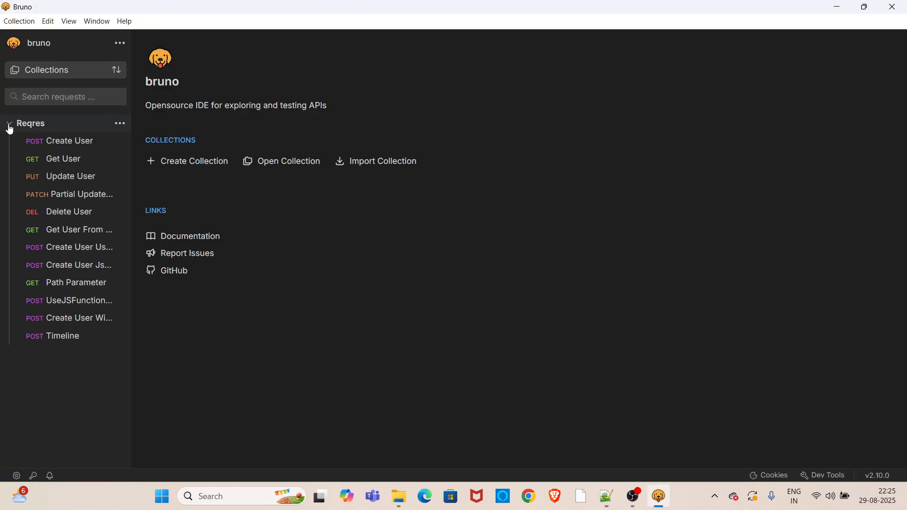
{"action": "left_click_drag", "start_coordinate": [131, 116], "coordinate": [215, 107]}
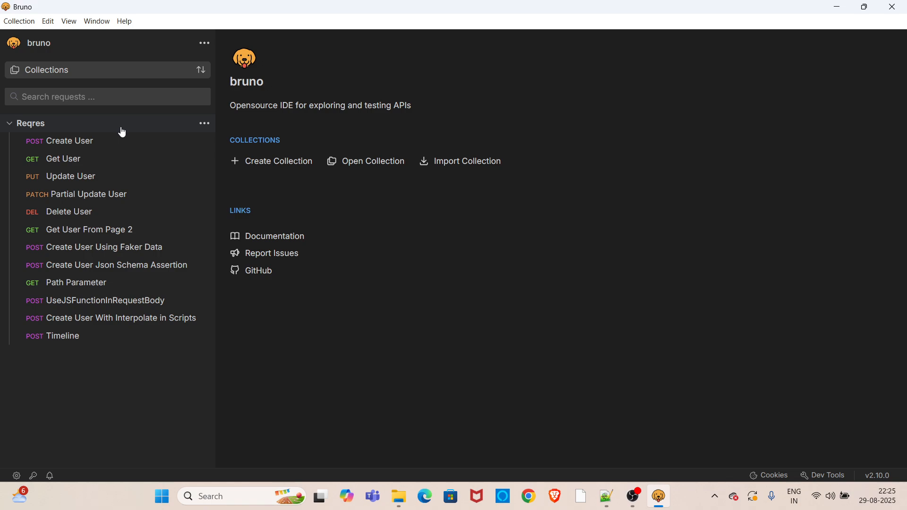
{"action": "left_click", "coordinate": [204, 125]}
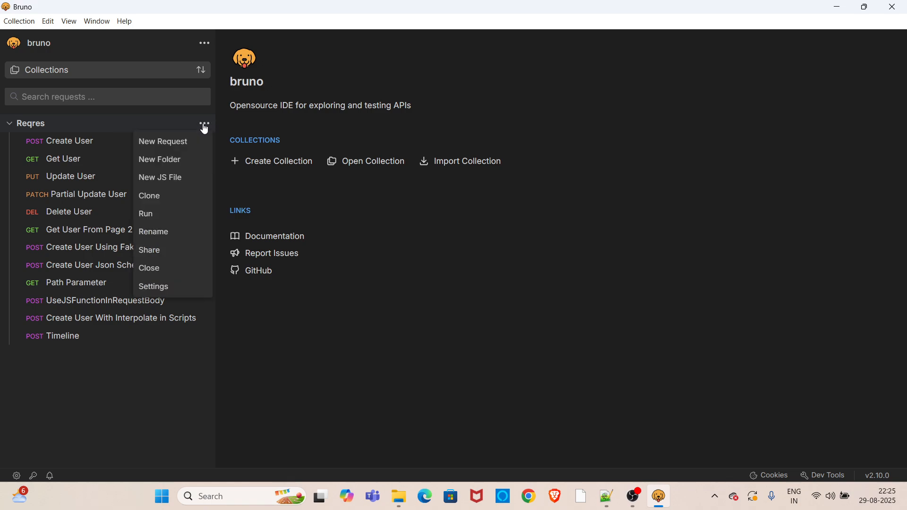
{"action": "left_click", "coordinate": [157, 215]}
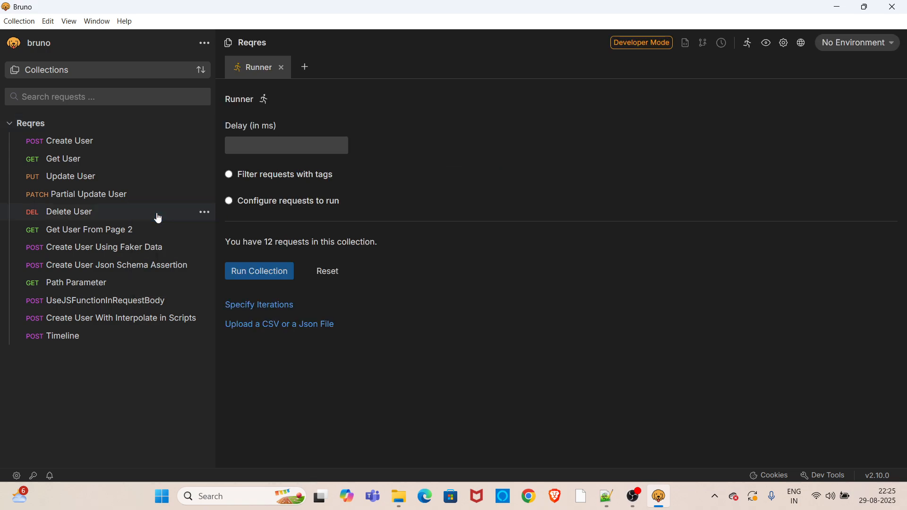
{"action": "left_click", "coordinate": [229, 202]}
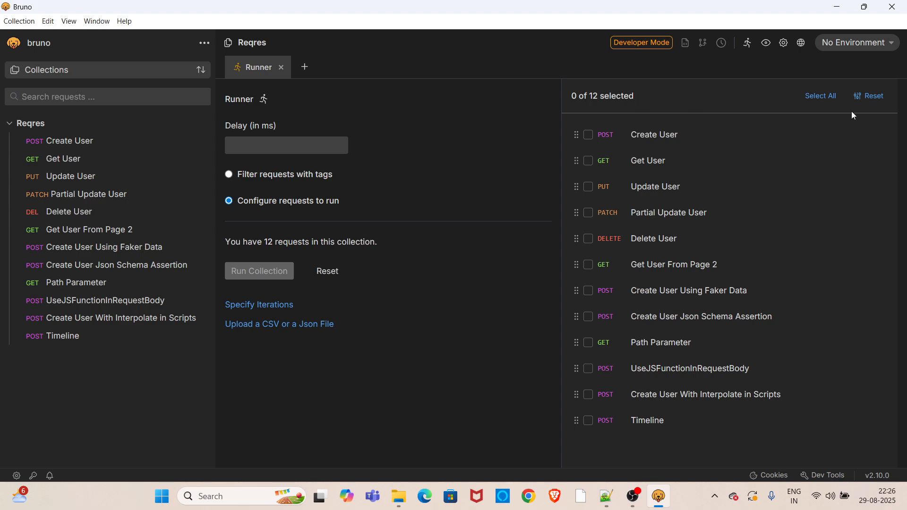
Step: Run only the Create User, Get User, Update User, Partial Update User, Delete User and Get User From Page 2 requests
{"action": "left_click", "coordinate": [827, 101]}
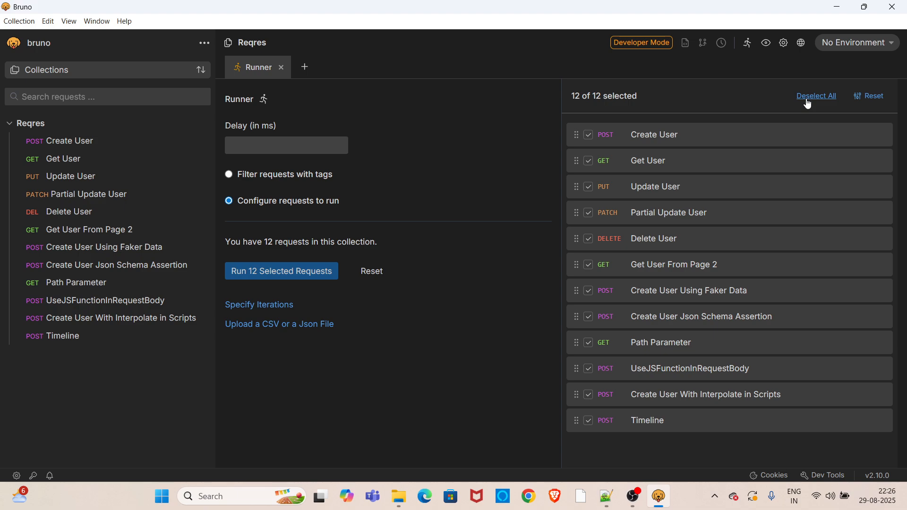
{"action": "left_click", "coordinate": [871, 96]}
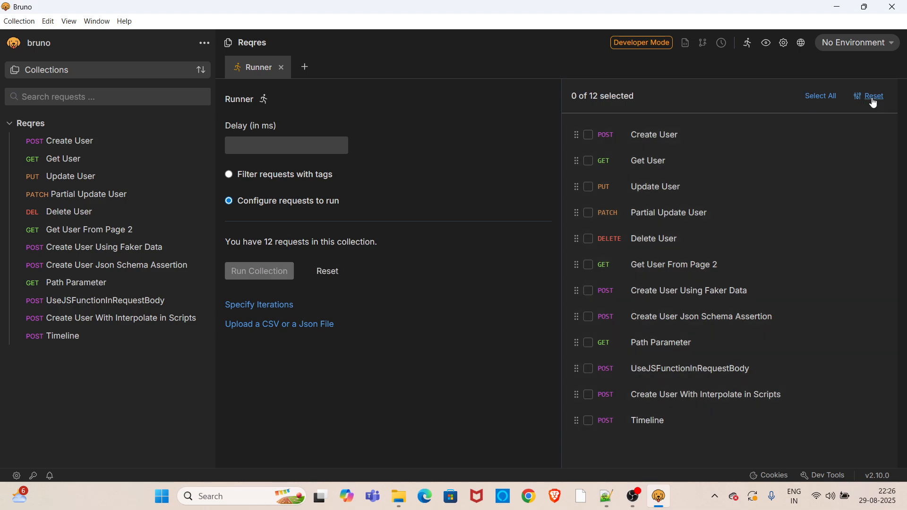
{"action": "left_click", "coordinate": [589, 135]}
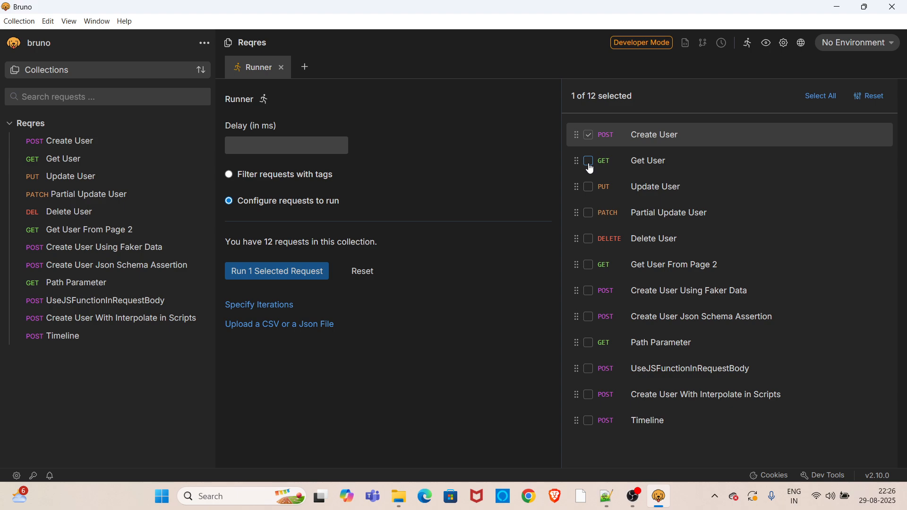
{"action": "left_click", "coordinate": [589, 161]}
{"action": "left_click", "coordinate": [591, 187]}
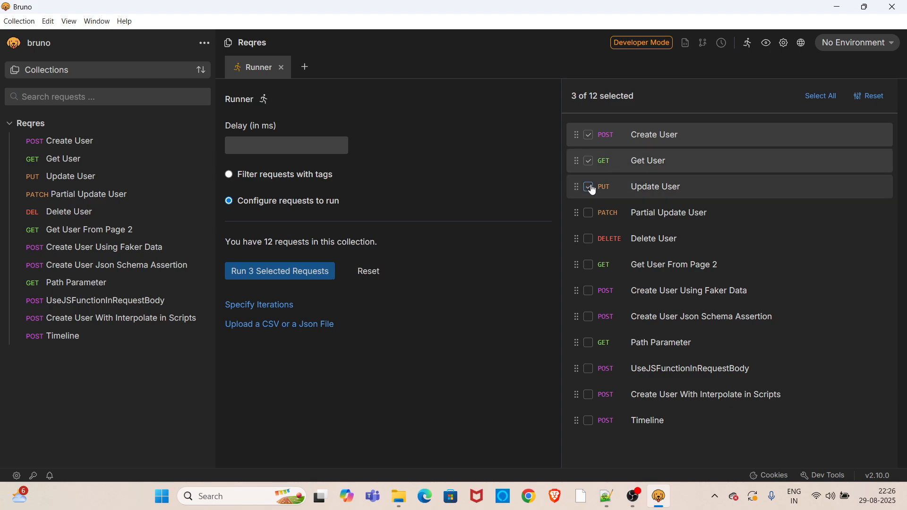
{"action": "left_click", "coordinate": [589, 214]}
{"action": "left_click", "coordinate": [589, 239]}
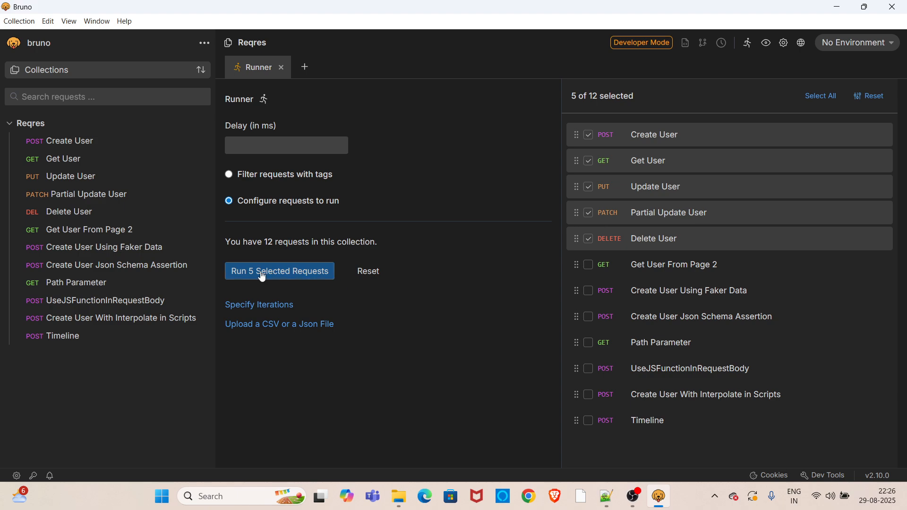
{"action": "left_click_drag", "start_coordinate": [401, 243], "coordinate": [220, 243]}
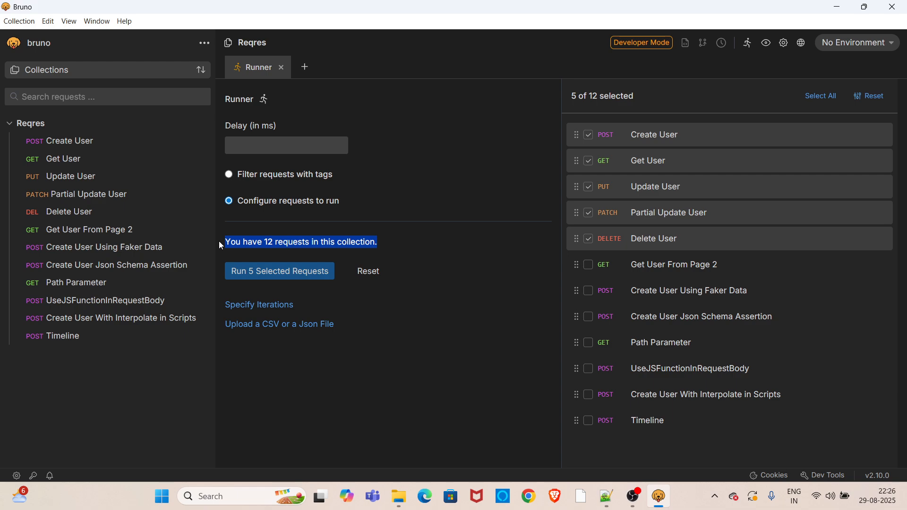
{"action": "left_click", "coordinate": [250, 288]}
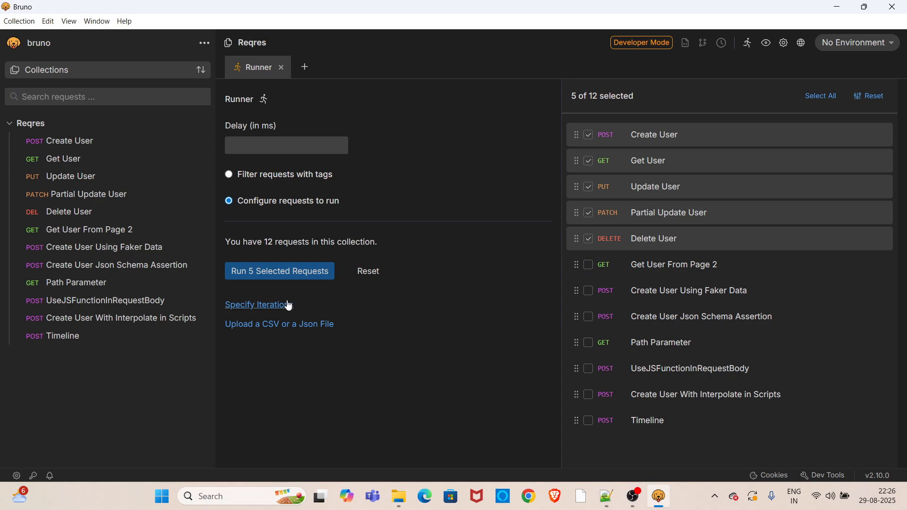
{"action": "left_click", "coordinate": [588, 266]}
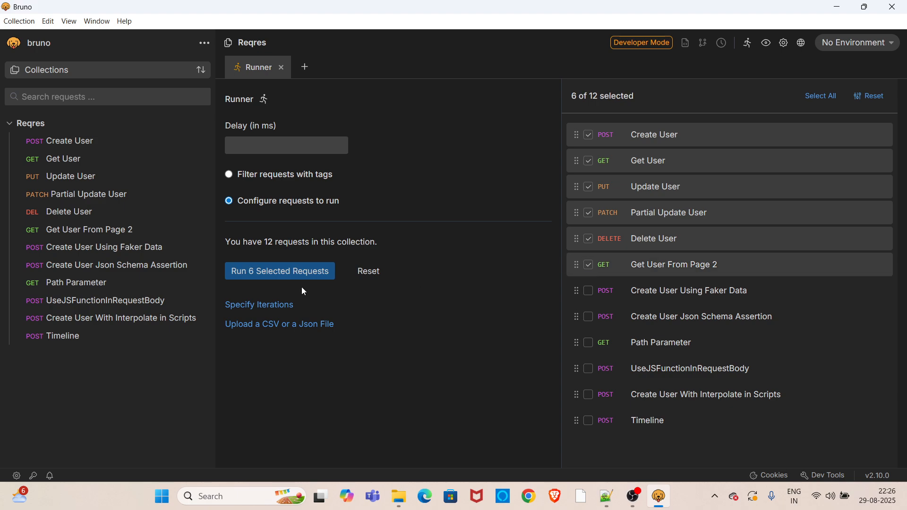
{"action": "left_click", "coordinate": [280, 273]}
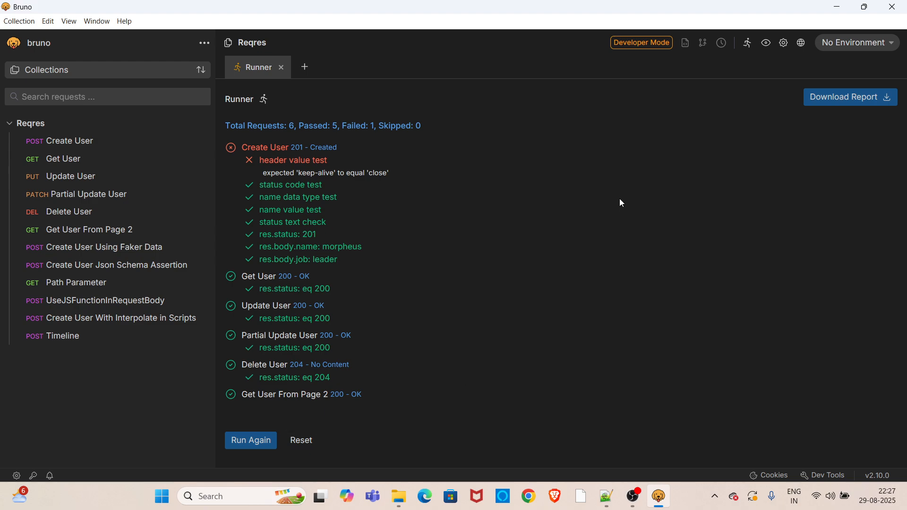
Step: Reset the runner, configure it with every request in the collection selected, and run them all
{"action": "left_click", "coordinate": [303, 440]}
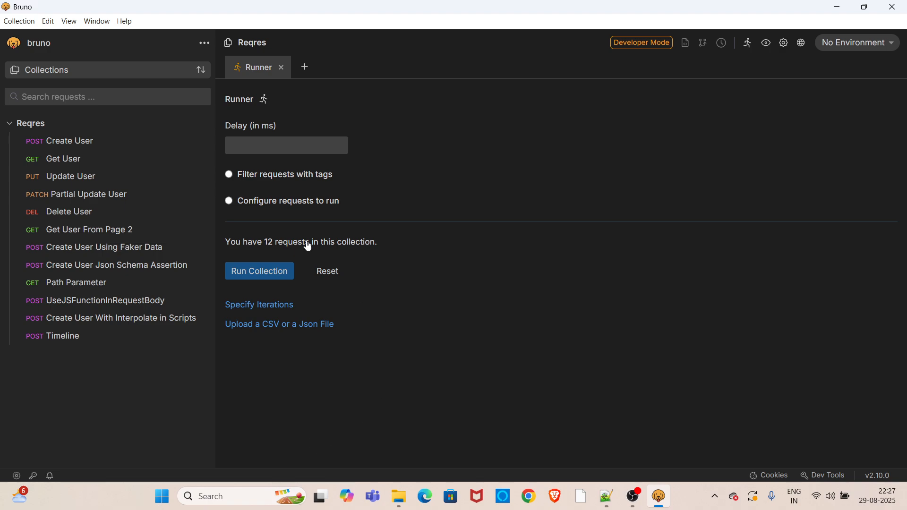
{"action": "left_click", "coordinate": [231, 207]}
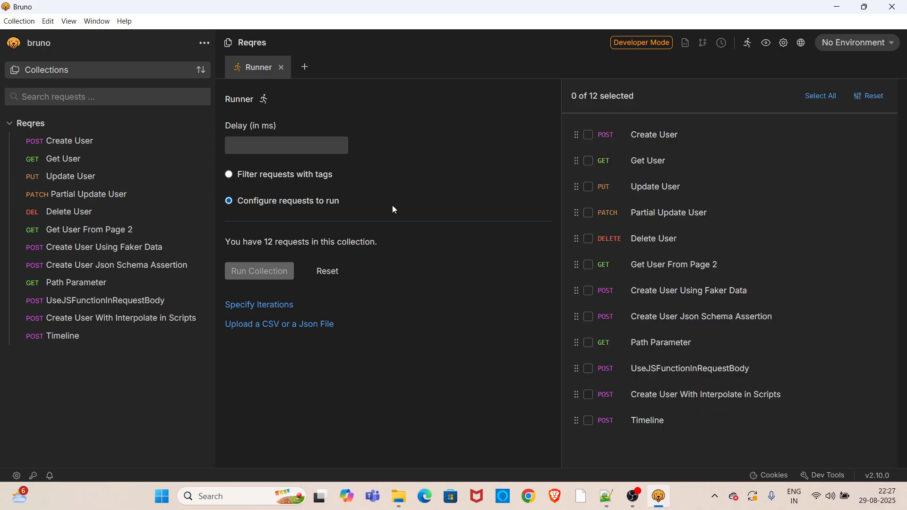
{"action": "left_click", "coordinate": [822, 96]}
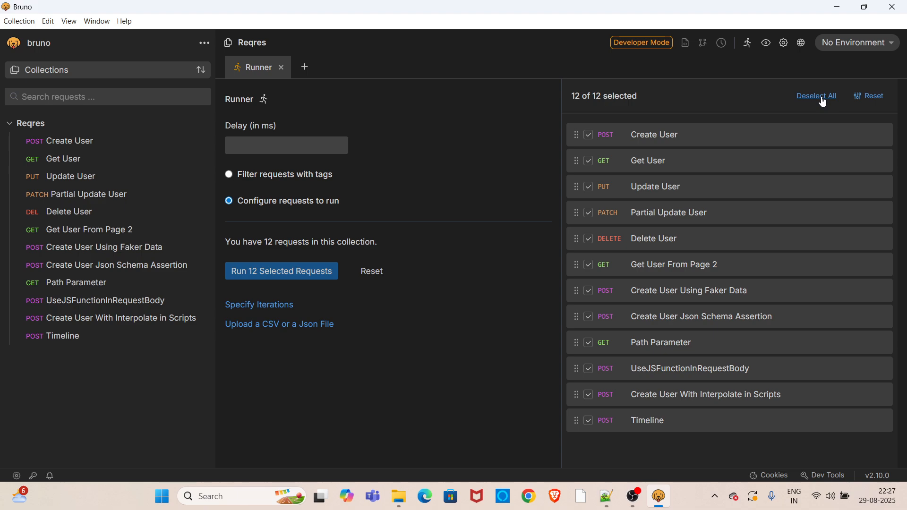
{"action": "left_click", "coordinate": [299, 275]}
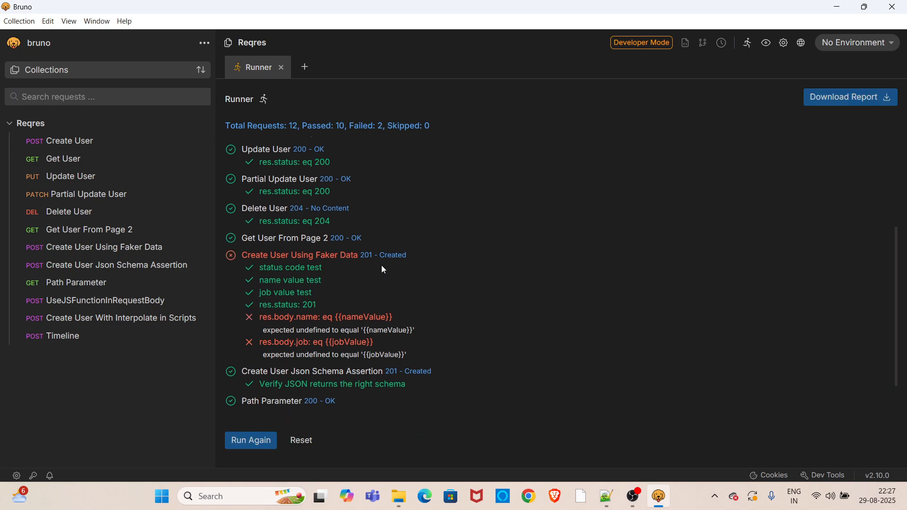
{"action": "scroll", "coordinate": [381, 265], "scroll_direction": "down", "scroll_amount": 1}
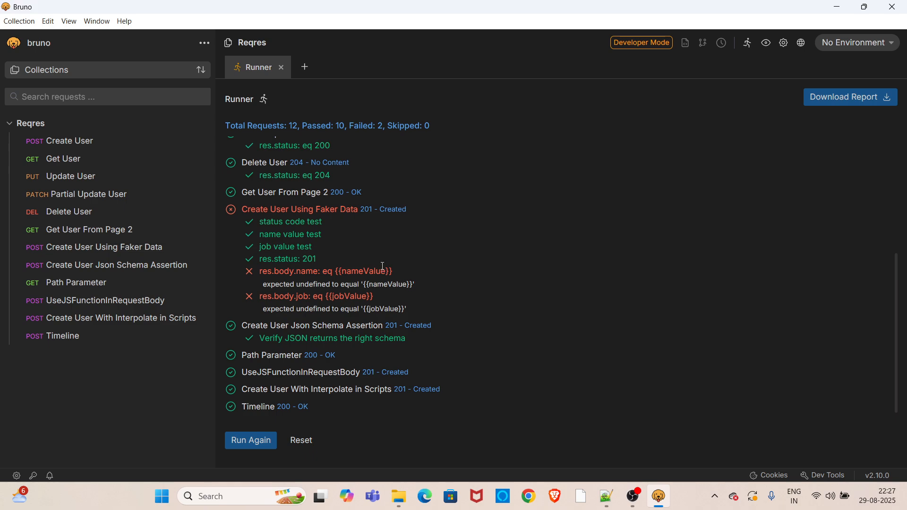
{"action": "scroll", "coordinate": [383, 266], "scroll_direction": "up", "scroll_amount": 5}
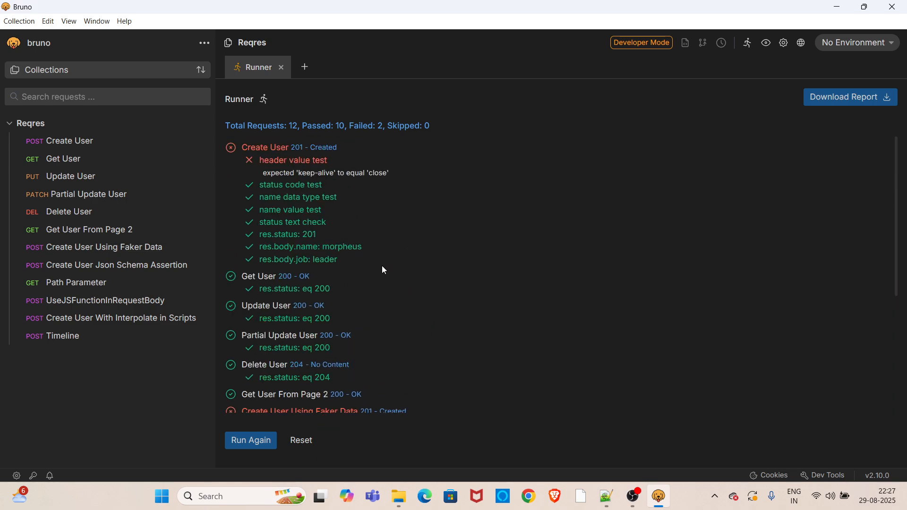
Step: Reset the runner, reorder the requests so Timeline comes before Create User, and run all of them in that order
{"action": "left_click", "coordinate": [301, 441]}
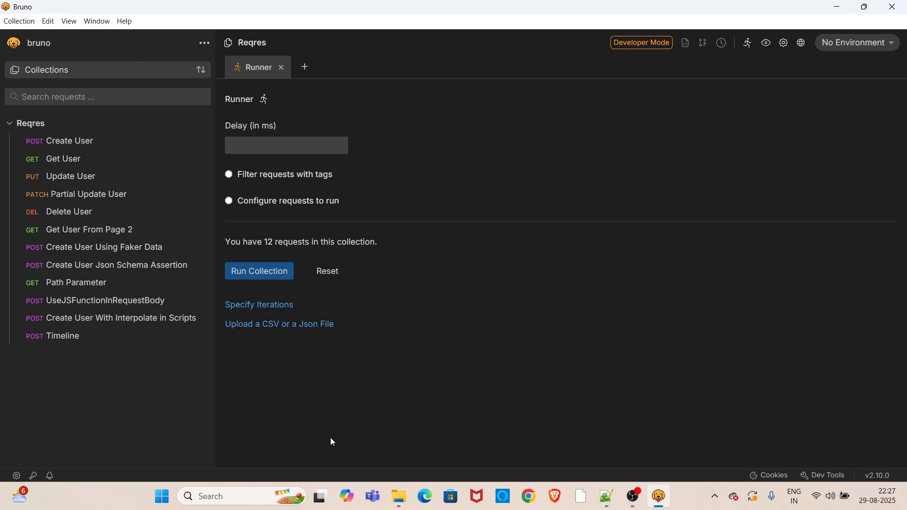
{"action": "left_click", "coordinate": [233, 204]}
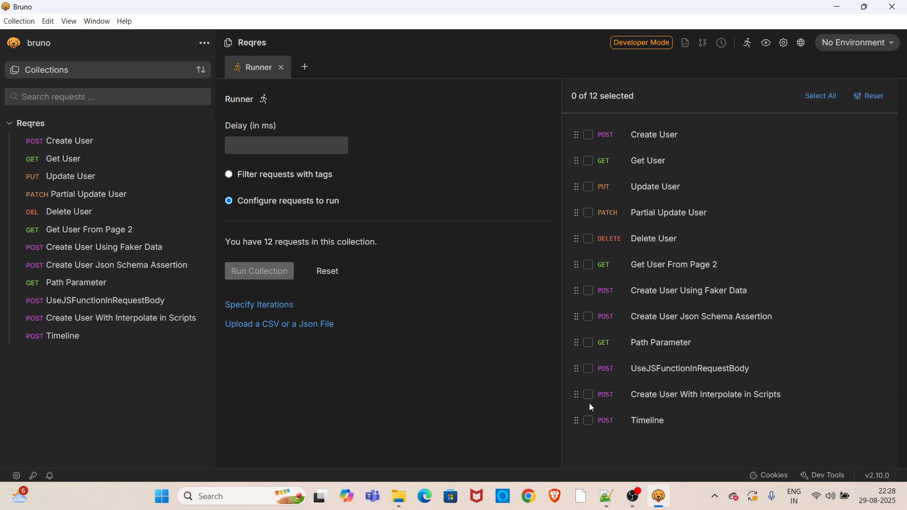
{"action": "left_click_drag", "start_coordinate": [573, 420], "coordinate": [572, 123]}
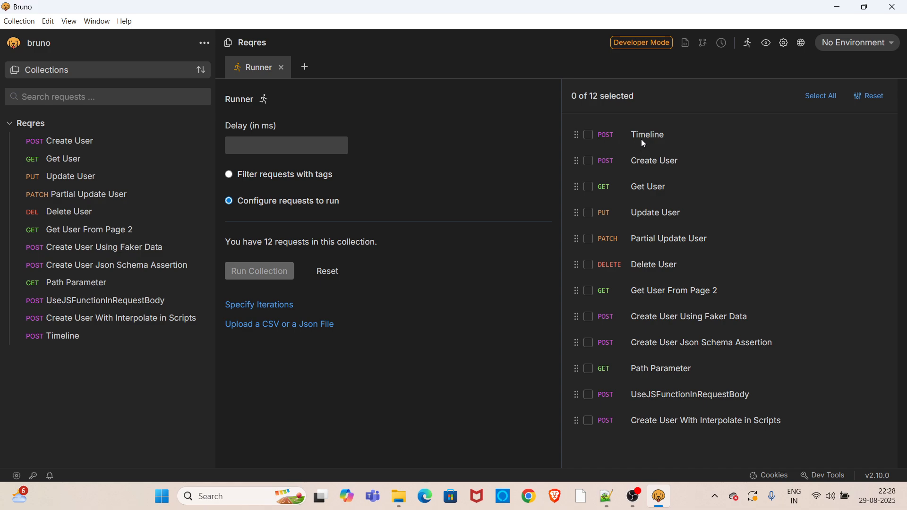
{"action": "left_click", "coordinate": [819, 101]}
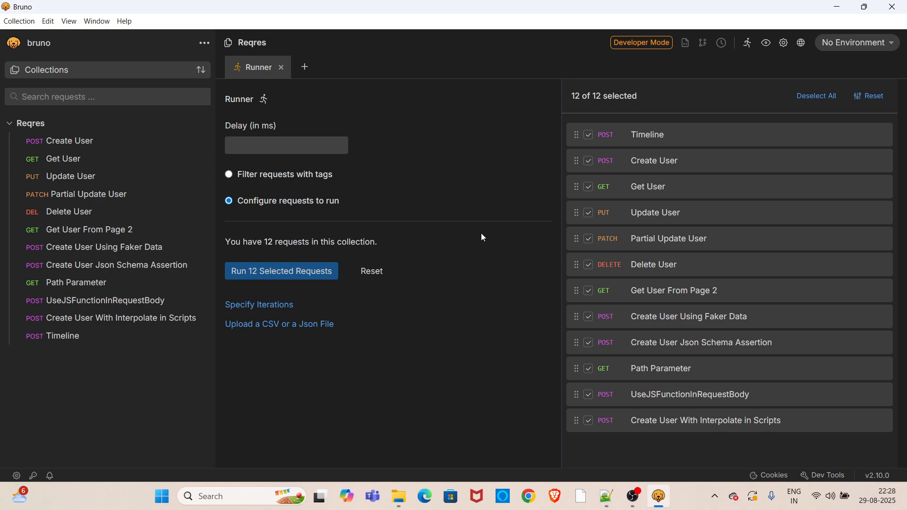
{"action": "left_click", "coordinate": [288, 274]}
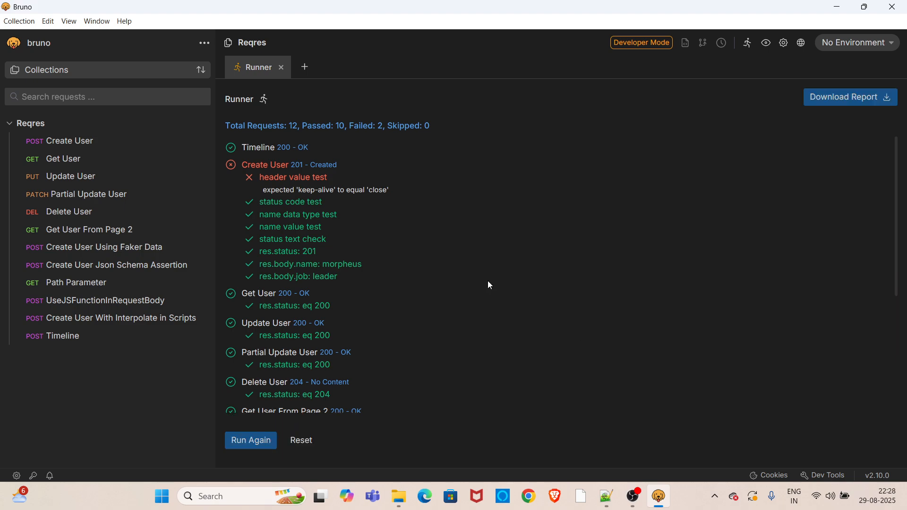
{"action": "scroll", "coordinate": [489, 285], "scroll_direction": "down", "scroll_amount": 4}
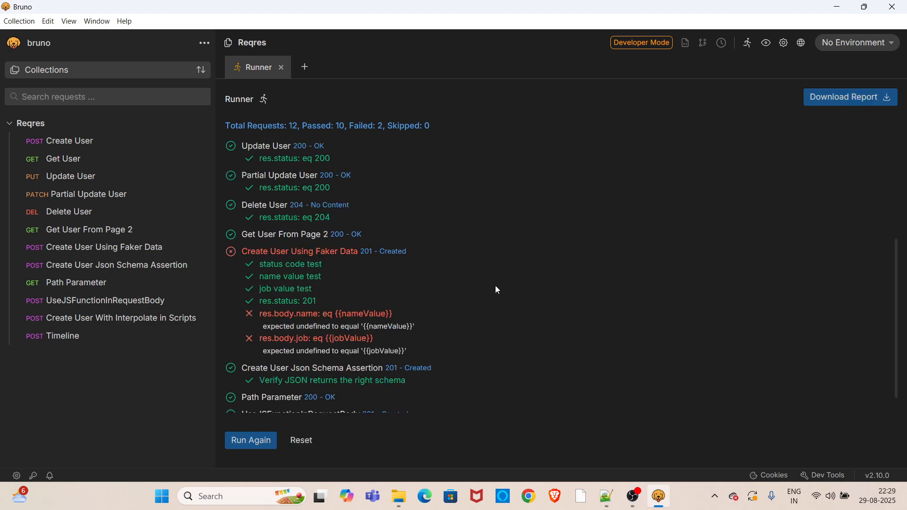